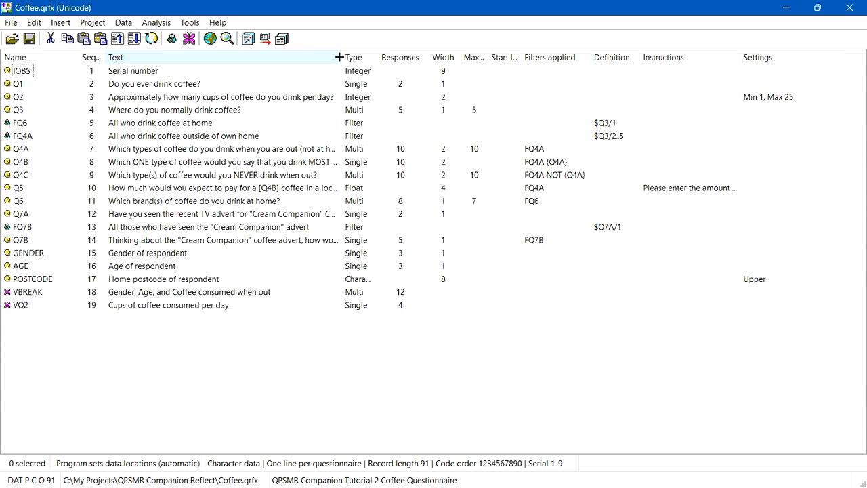
- Widen the Text column to show longer question texts and inspect the VBREAK variable's responses and logic definitions
{"action": "left_click_drag", "start_coordinate": [341, 58], "coordinate": [434, 84]}
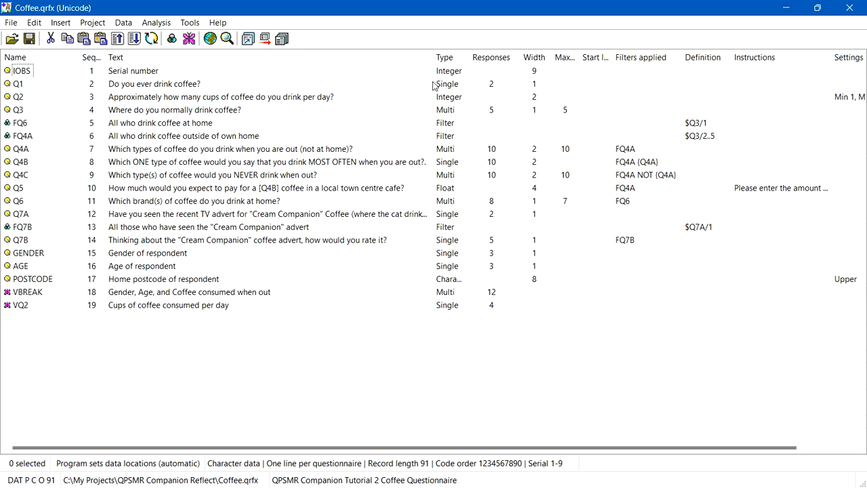
{"action": "double_click", "coordinate": [34, 293]}
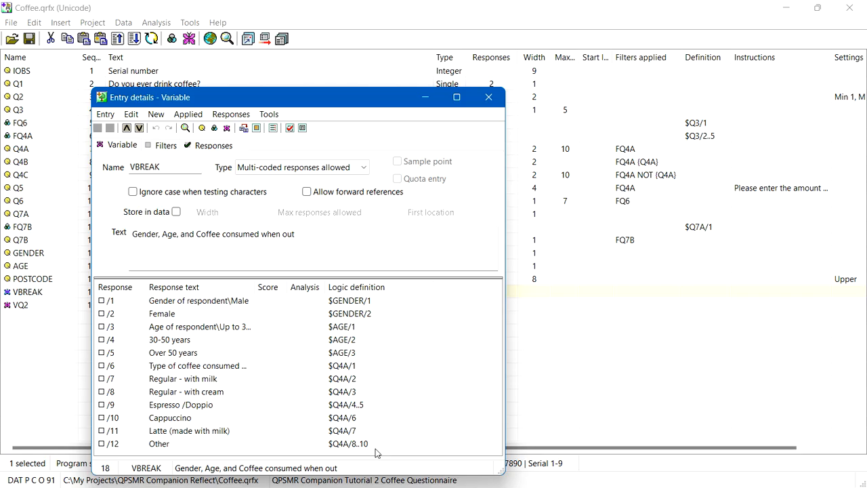
{"action": "left_click", "coordinate": [487, 102]}
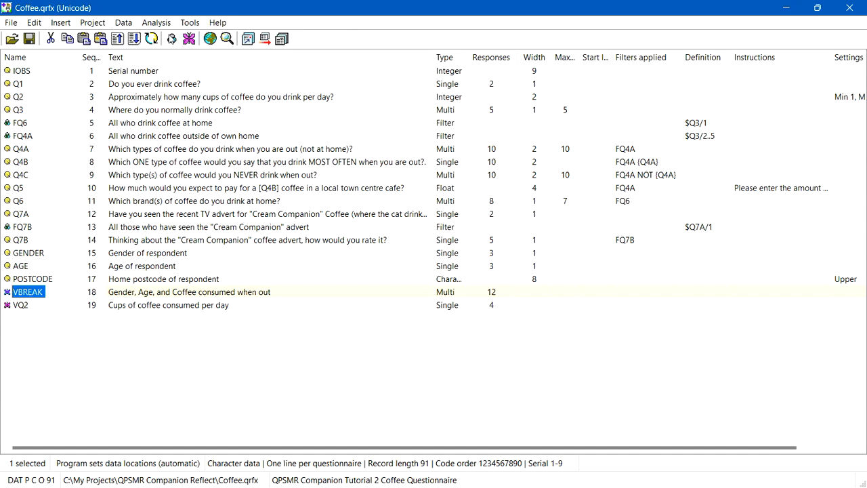
- Create a tables setup file named topline for the coffee project
{"action": "left_click", "coordinate": [156, 23]}
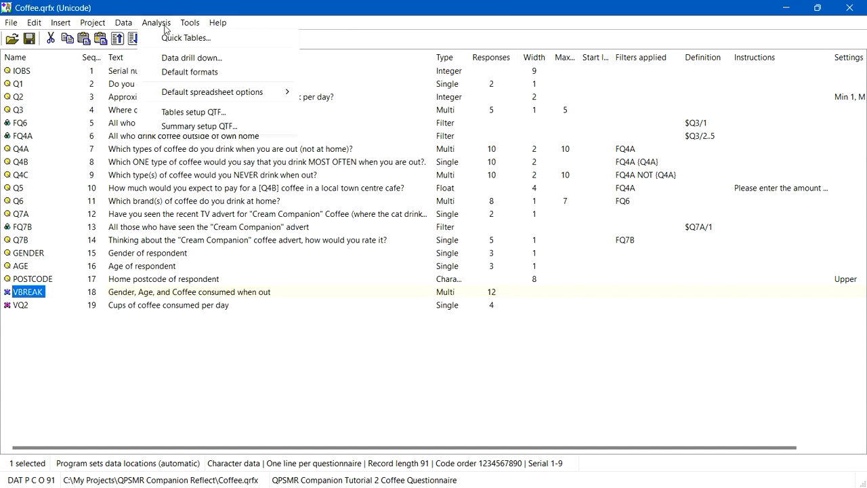
{"action": "left_click", "coordinate": [218, 127]}
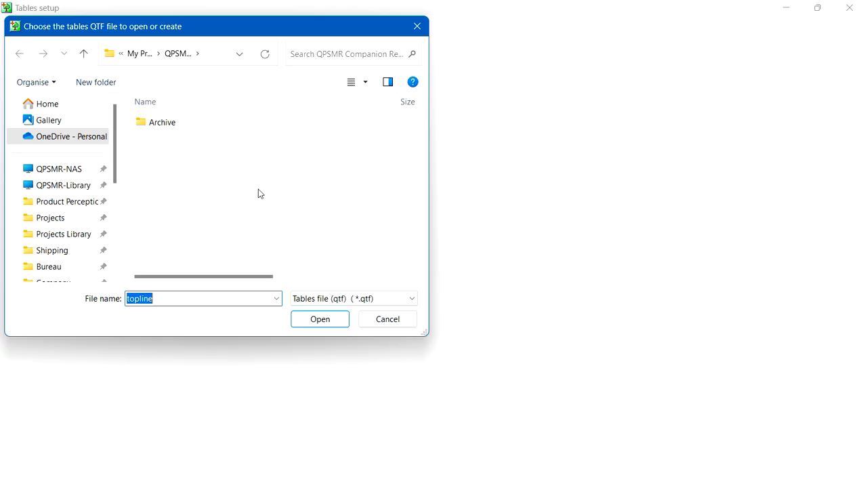
{"action": "left_click", "coordinate": [313, 328]}
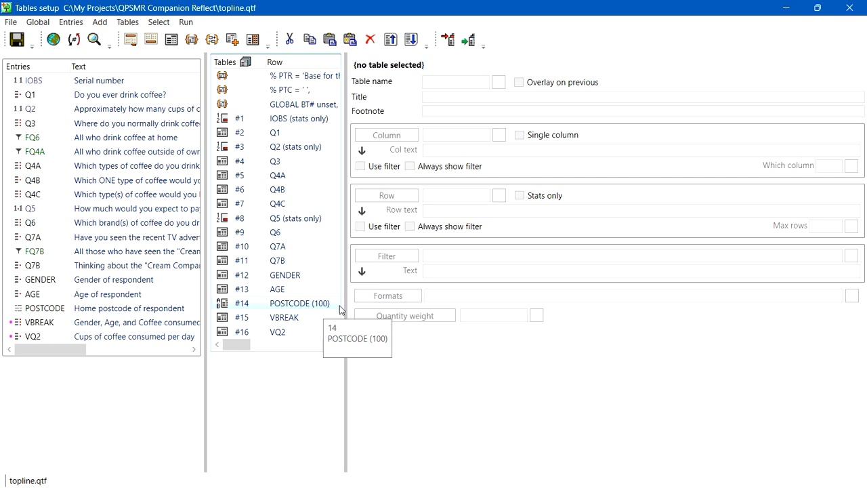
- Set the maximum rows of the POSTCODE table to 1000
{"action": "left_click", "coordinate": [296, 306]}
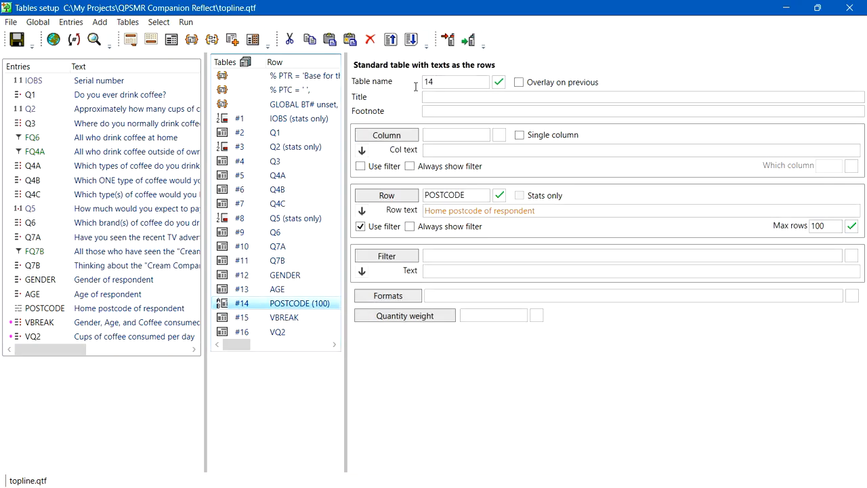
{"action": "left_click", "coordinate": [830, 224]}
{"action": "type", "text": "0"}
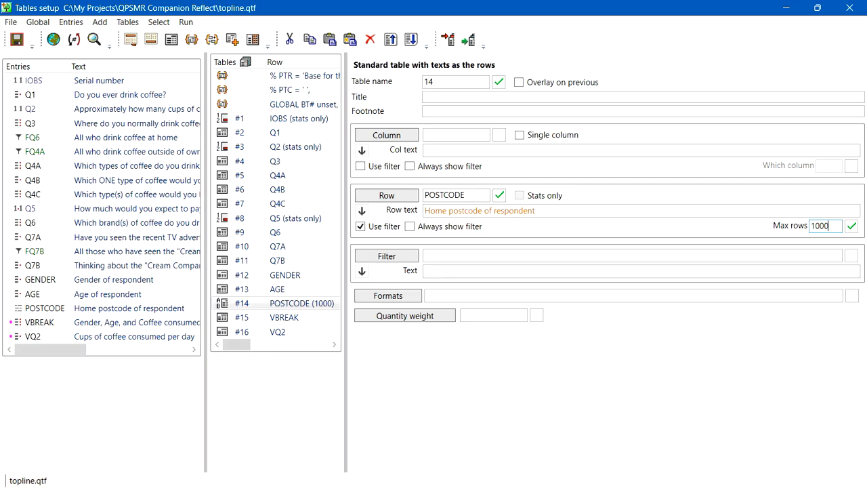
- Run the topline tables to a spreadsheet with the header "Coffee Survey Summary"
{"action": "left_click", "coordinate": [469, 44]}
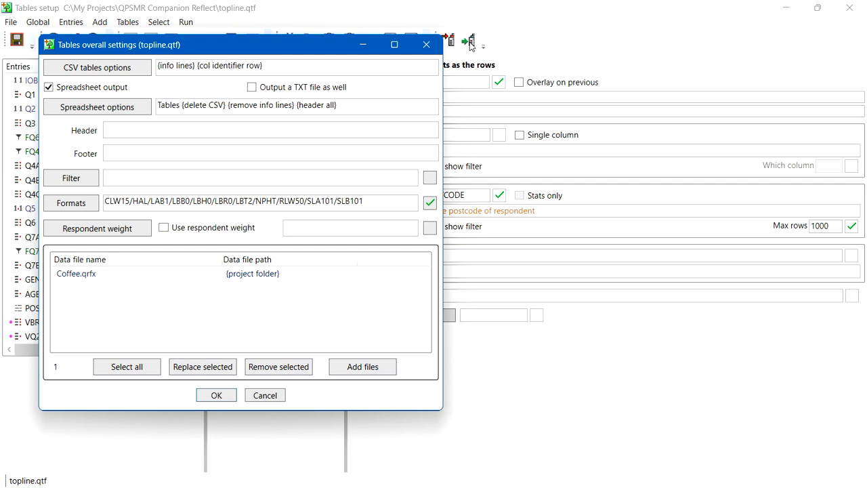
{"action": "left_click", "coordinate": [215, 130]}
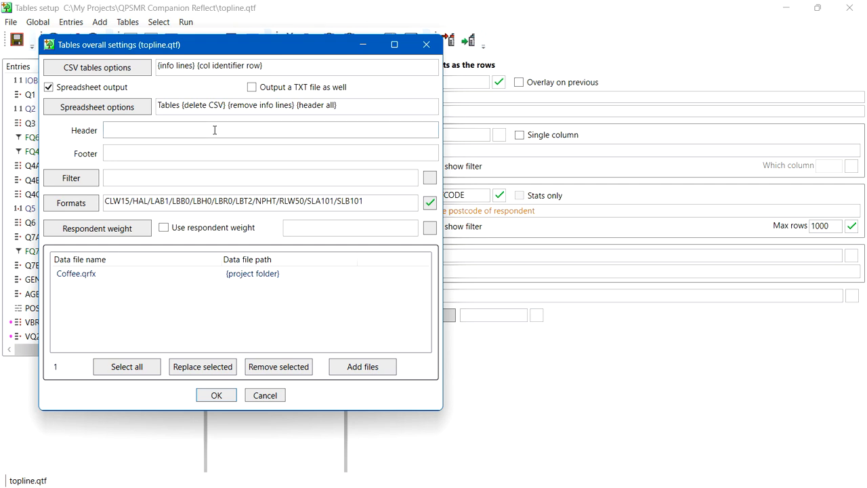
{"action": "type", "text": "Coffee Survey Summary"}
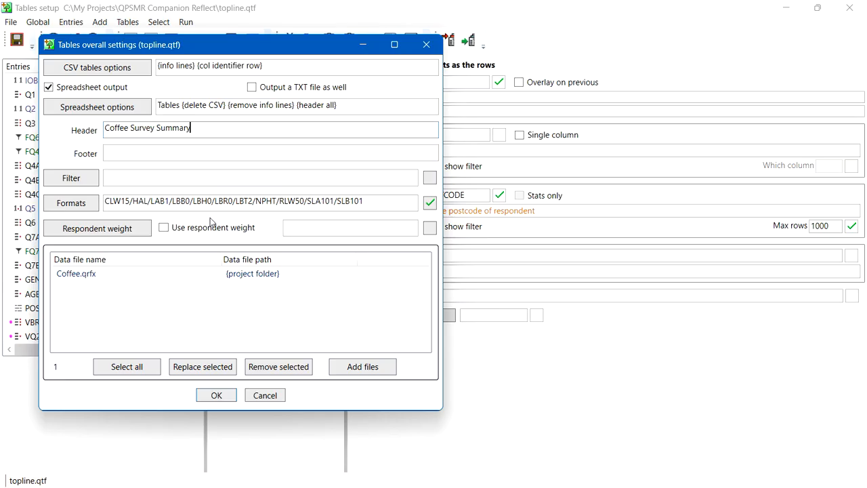
{"action": "left_click", "coordinate": [226, 400]}
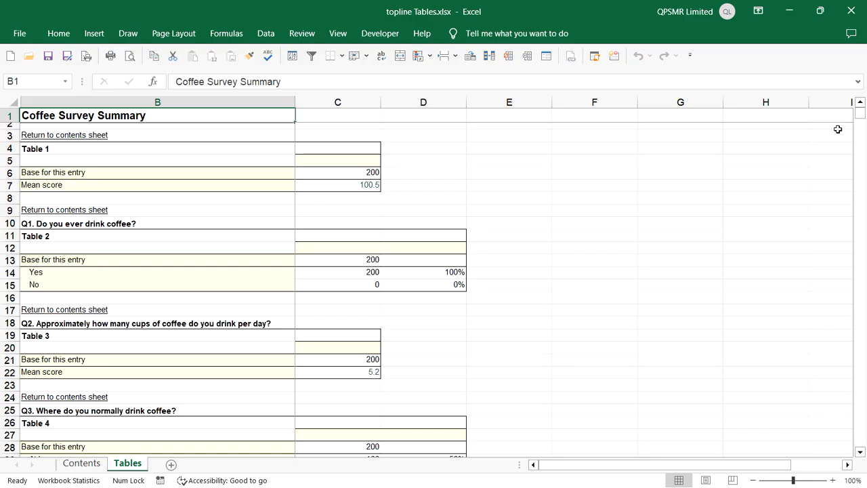
- Review the generated topline tables, going to Table 12 from the contents sheet, and close the workbook and the tables setup
{"action": "left_click_drag", "start_coordinate": [859, 121], "coordinate": [842, 175]}
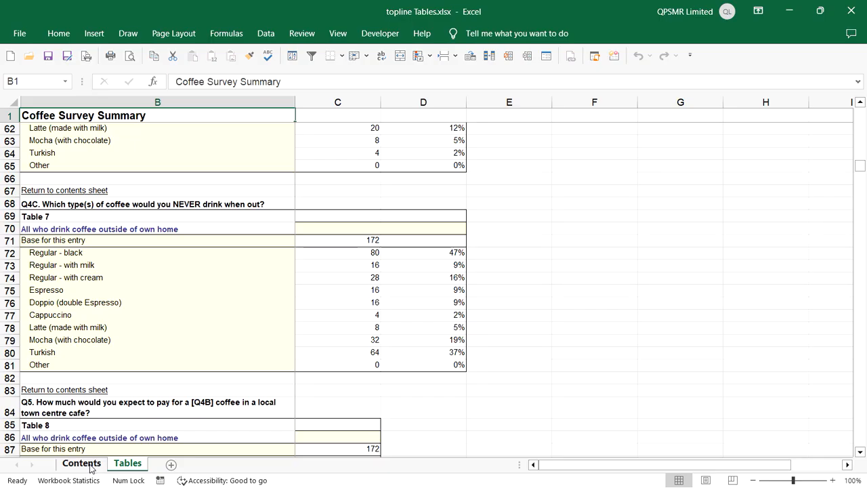
{"action": "left_click", "coordinate": [82, 391]}
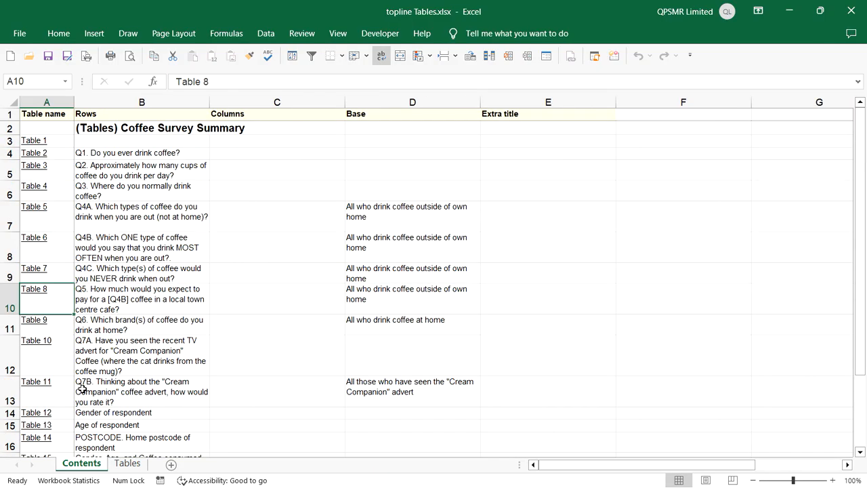
{"action": "left_click", "coordinate": [36, 414]}
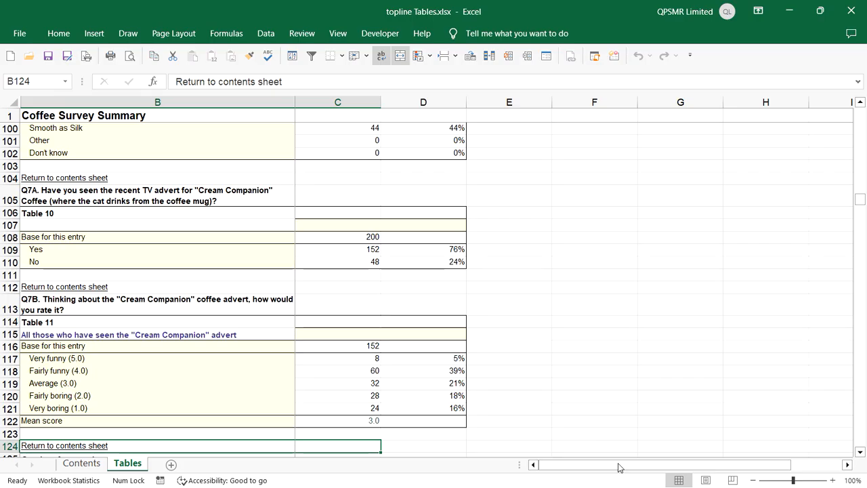
{"action": "left_click_drag", "start_coordinate": [859, 455], "coordinate": [859, 457]}
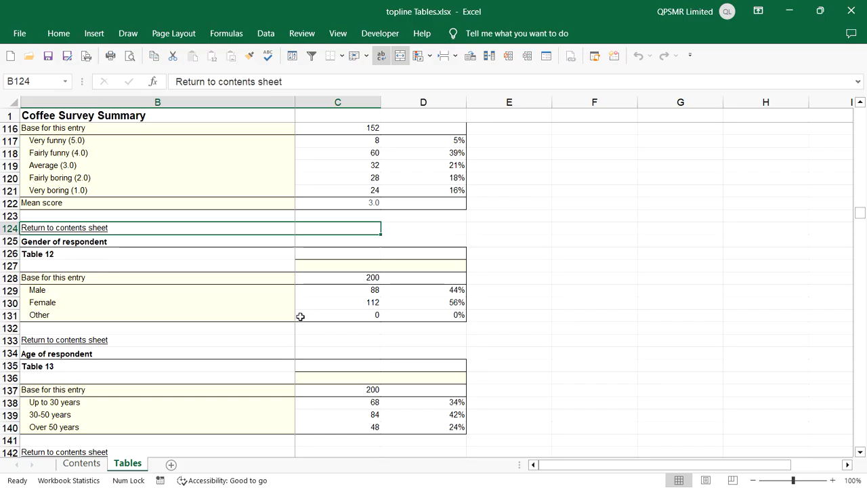
{"action": "left_click_drag", "start_coordinate": [860, 212], "coordinate": [861, 205]}
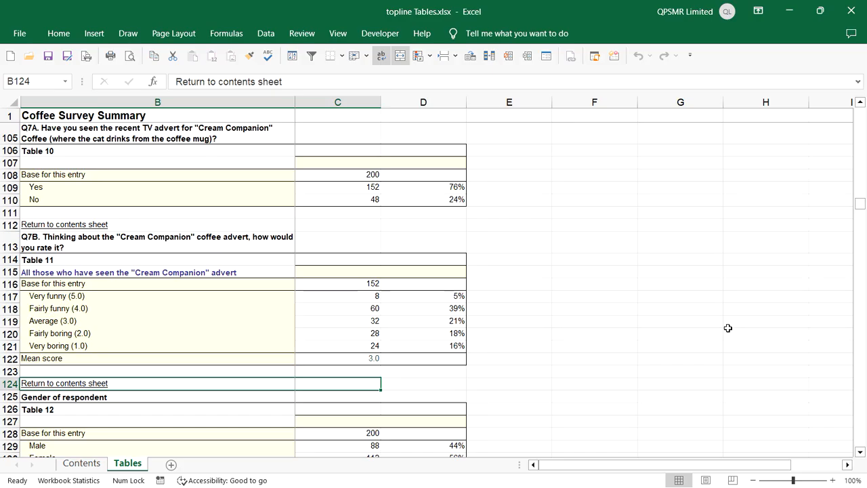
{"action": "left_click", "coordinate": [851, 10]}
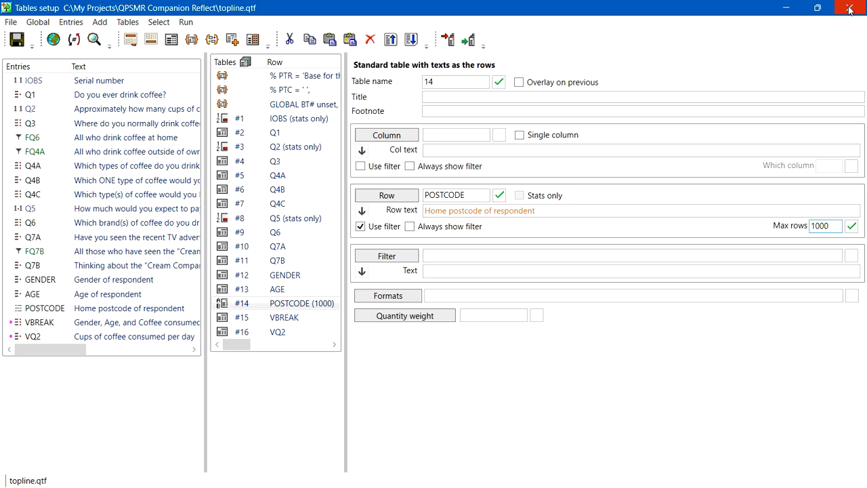
{"action": "left_click", "coordinate": [851, 10]}
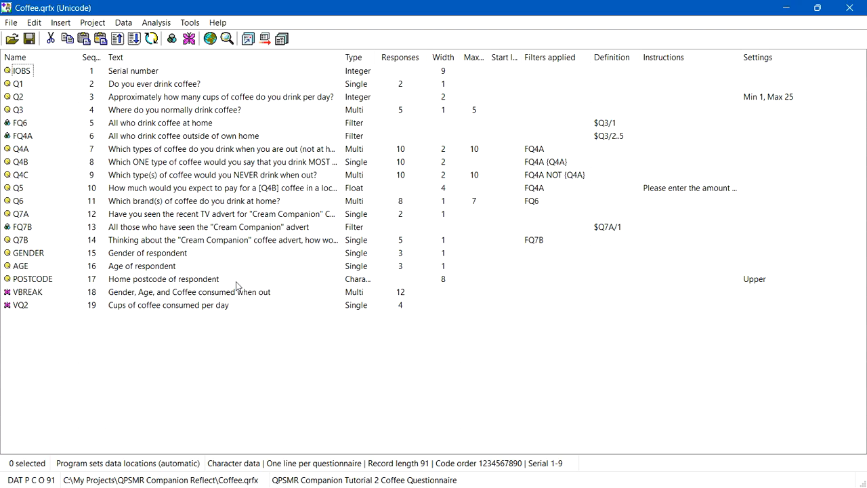
- Create a new tables setup file named Coffee Survey
{"action": "left_click", "coordinate": [283, 39]}
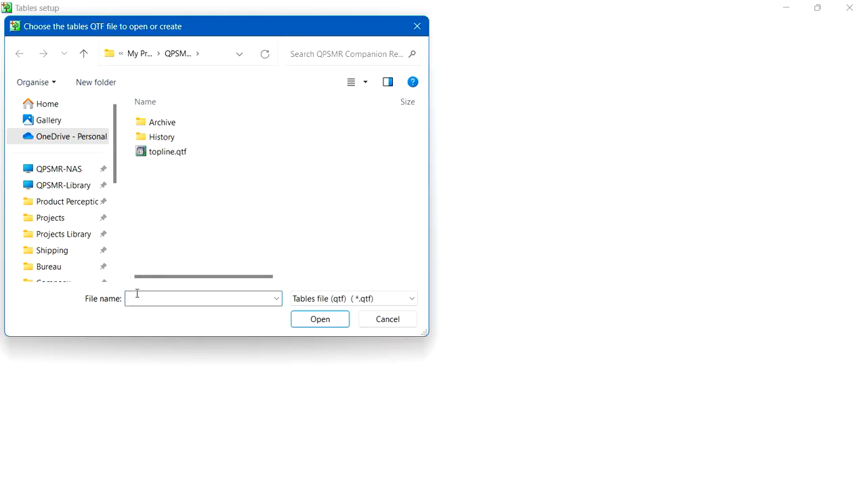
{"action": "type", "text": "Coff"}
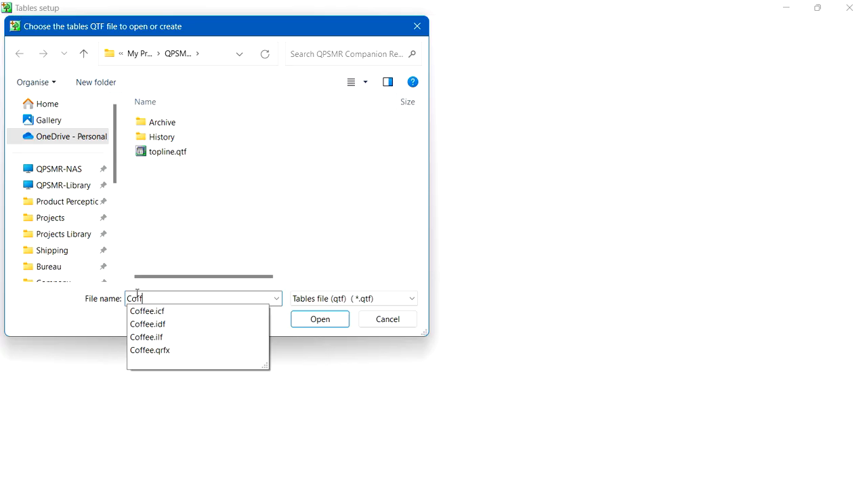
{"action": "type", "text": "ee Su"}
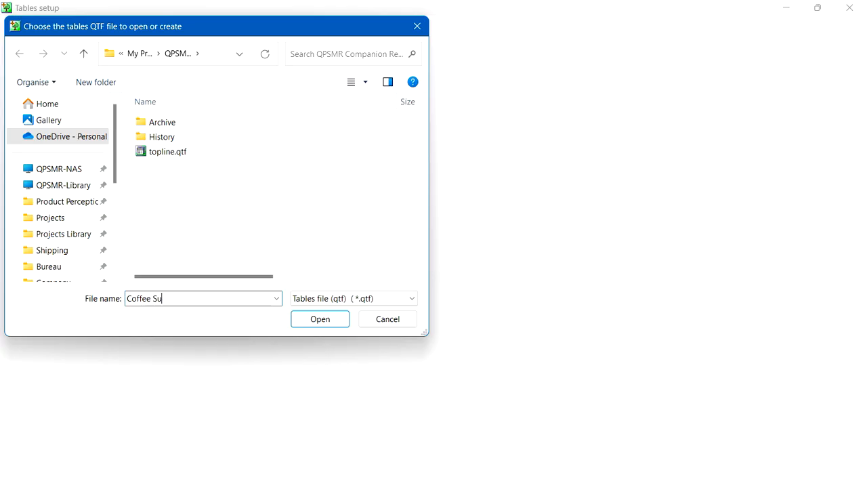
{"action": "type", "text": "rvey"}
{"action": "left_click", "coordinate": [310, 322]}
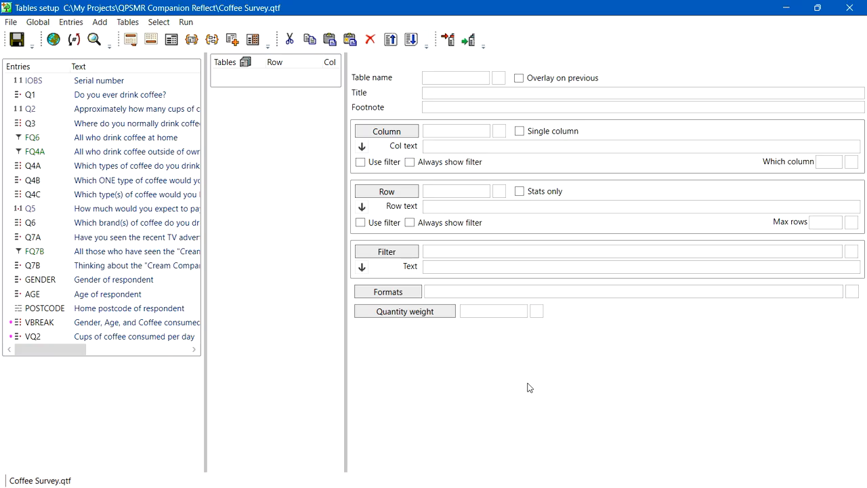
- Add a standard table and assign the VBREAK variable as its column
{"action": "left_click", "coordinate": [171, 41]}
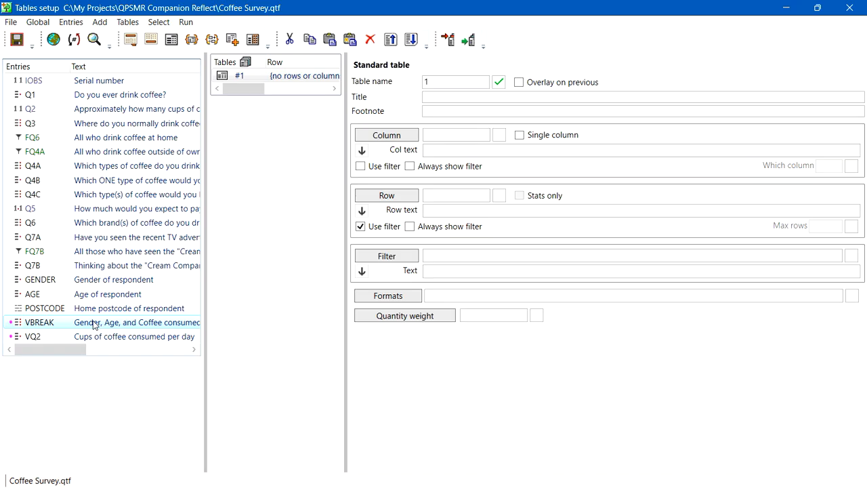
{"action": "left_click_drag", "start_coordinate": [94, 325], "coordinate": [105, 316]}
{"action": "left_click_drag", "start_coordinate": [228, 259], "coordinate": [444, 137]}
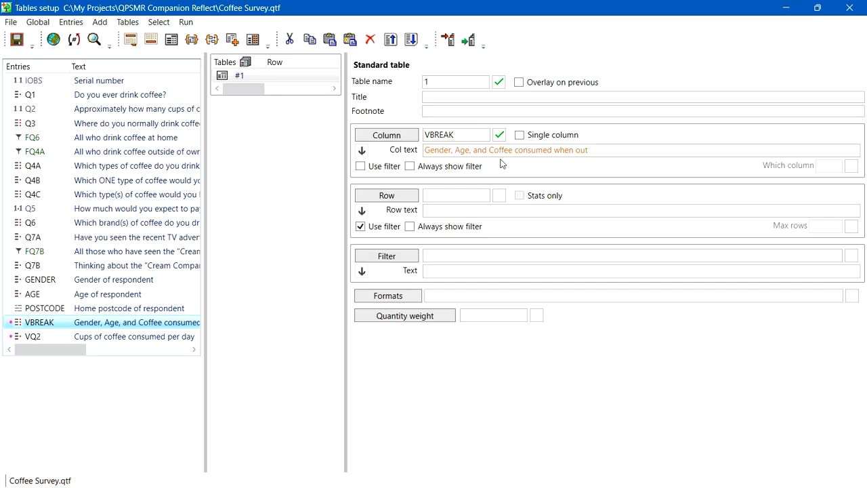
- Assign all entries from Q1 through POSTCODE as rows, generating one table per question against VBREAK
{"action": "left_click", "coordinate": [155, 98]}
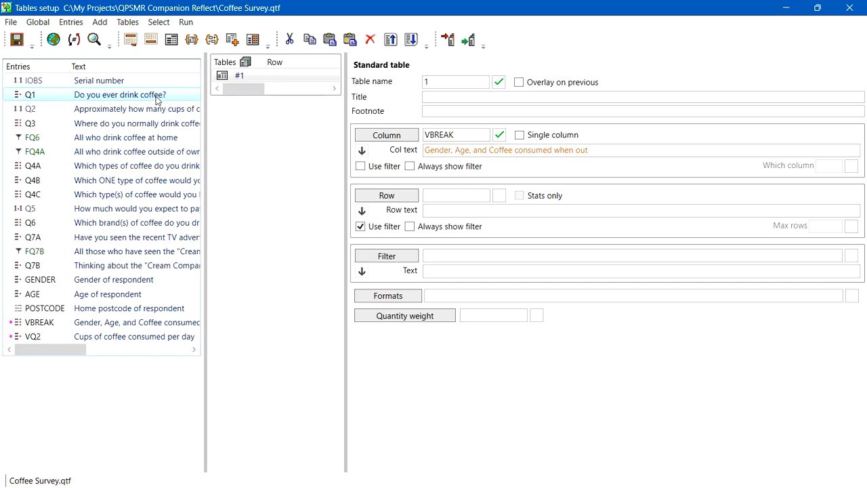
{"action": "left_click", "coordinate": [165, 312], "text": "shift"}
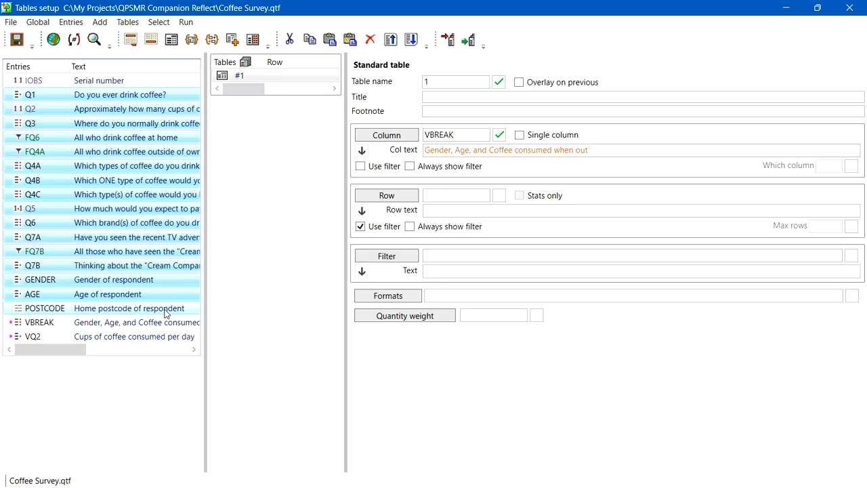
{"action": "left_click_drag", "start_coordinate": [164, 312], "coordinate": [449, 202]}
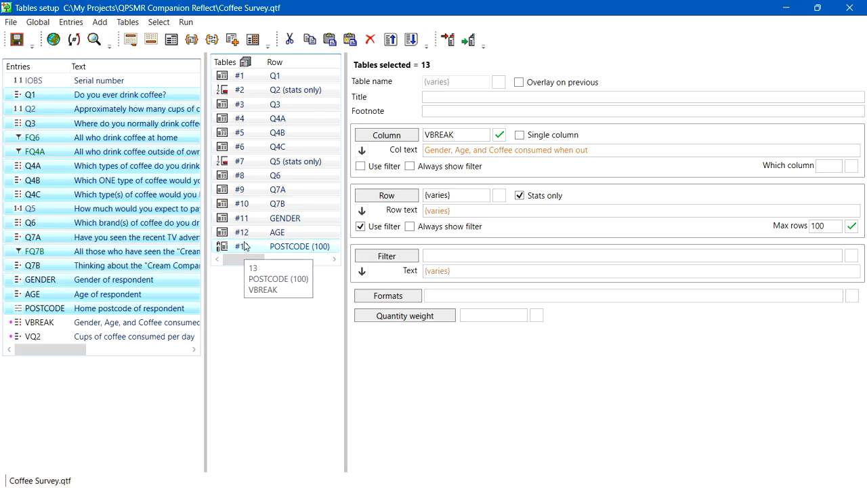
- Set the maximum rows of the POSTCODE by VBREAK table to 200
{"action": "left_click", "coordinate": [298, 248]}
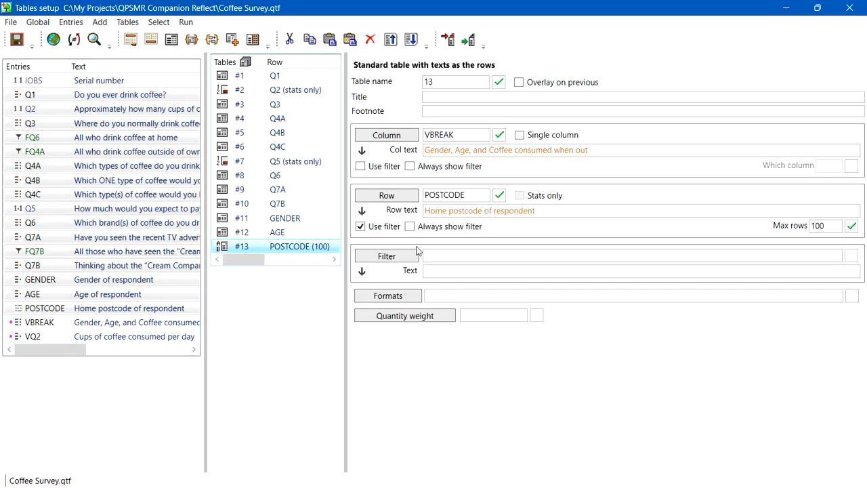
{"action": "double_click", "coordinate": [815, 226]}
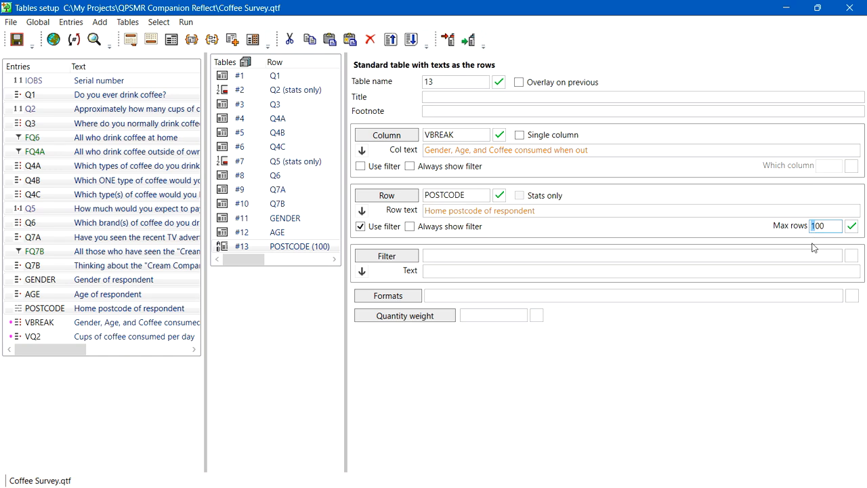
{"action": "type", "text": "2"}
- Examine the row settings of the statistics-only tables for Q2 and Q5
{"action": "left_click", "coordinate": [319, 91]}
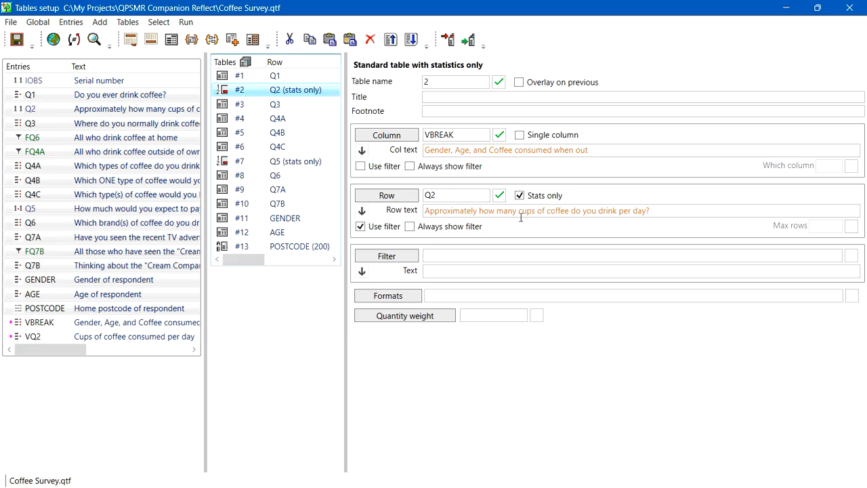
{"action": "left_click", "coordinate": [320, 166]}
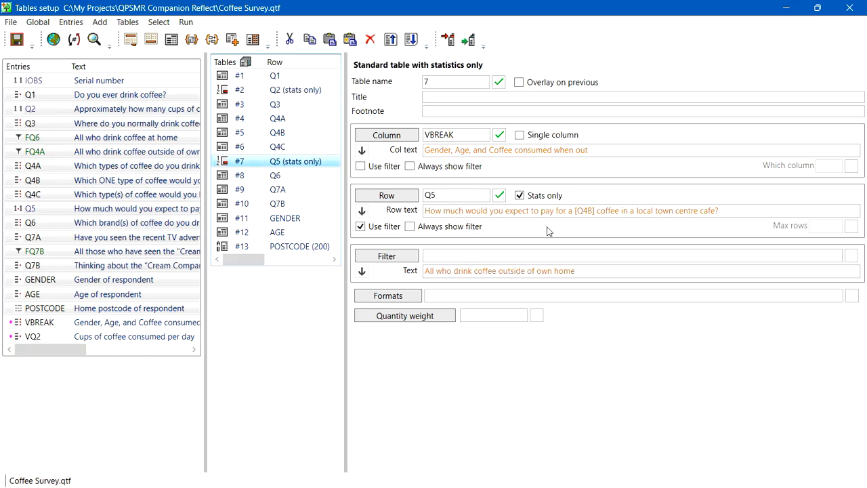
{"action": "left_click", "coordinate": [308, 99]}
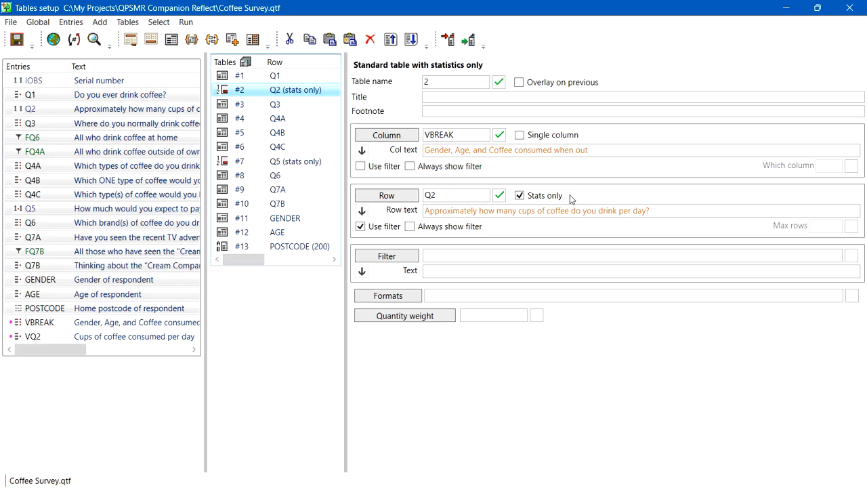
- Widen the table list and its Filter text column to show each table's full filter description
{"action": "left_click_drag", "start_coordinate": [345, 142], "coordinate": [696, 125]}
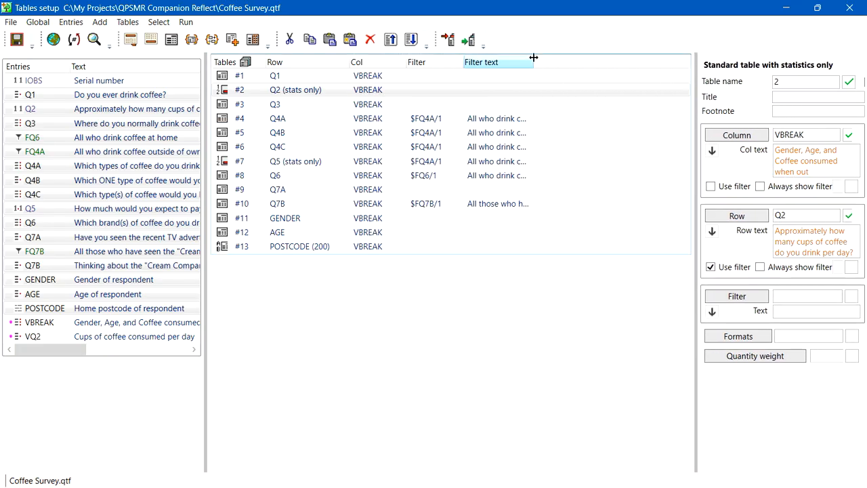
{"action": "left_click_drag", "start_coordinate": [533, 61], "coordinate": [667, 74]}
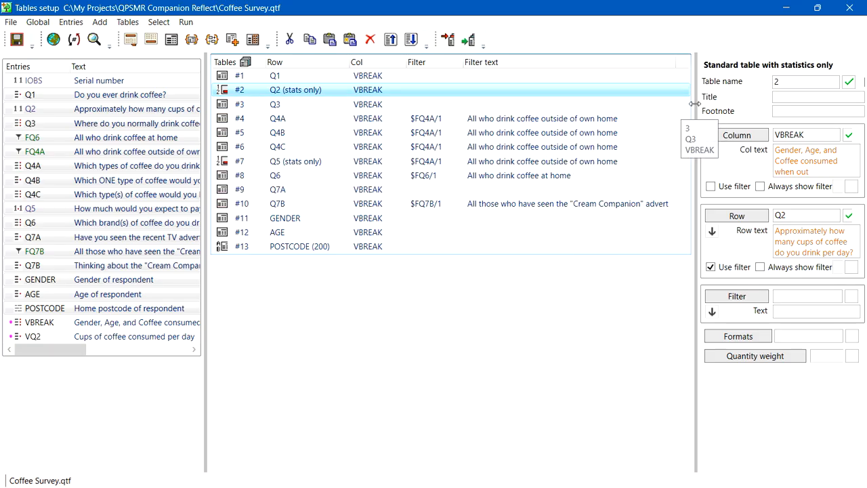
- Narrow the table list to restore the full table settings, and run all tables on Coffee.qrfx with spreadsheet output
{"action": "left_click_drag", "start_coordinate": [695, 103], "coordinate": [513, 109]}
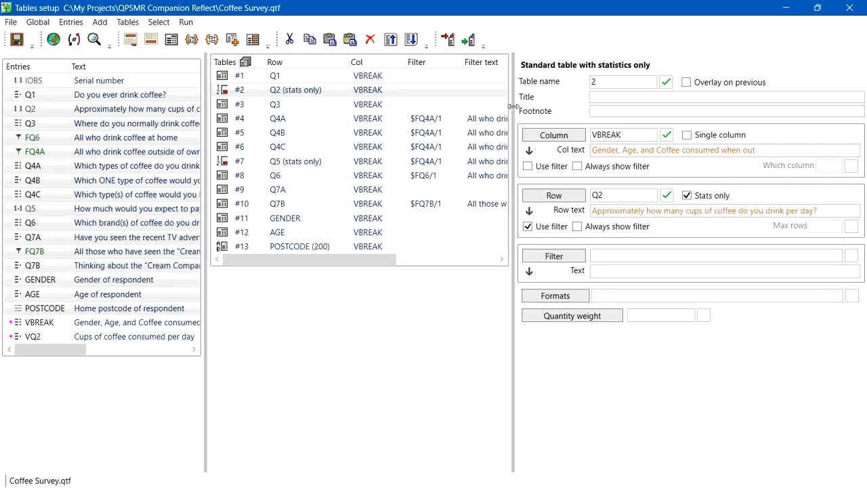
{"action": "left_click", "coordinate": [471, 44]}
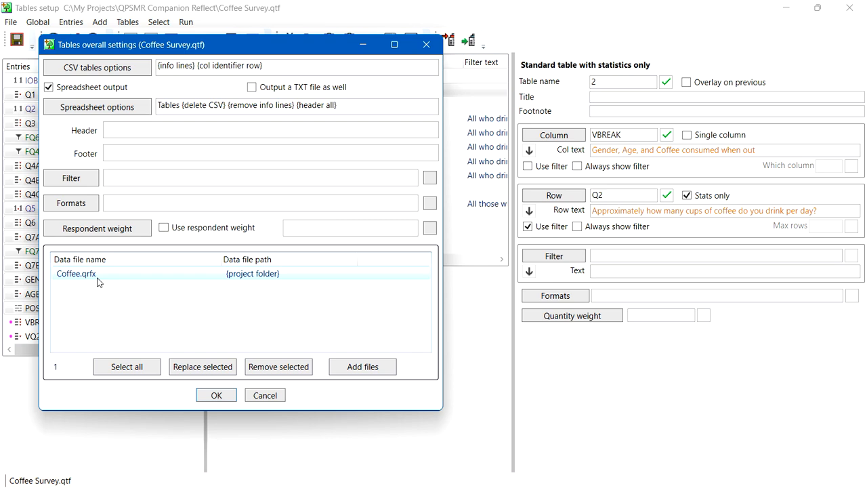
{"action": "left_click", "coordinate": [214, 399]}
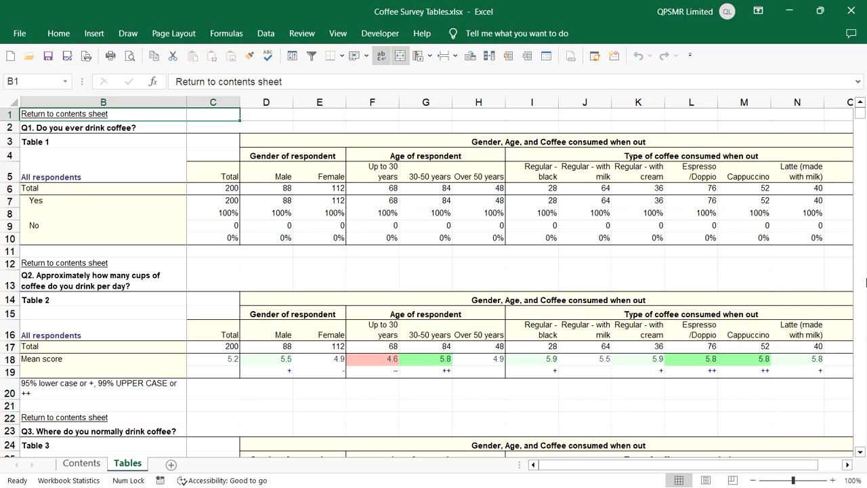
- In the generated Excel workbook, go through the contents sheet to Table 12 and review the age, postcode, Q2 and Q3 cross-tabulations
{"action": "left_click", "coordinate": [859, 452]}
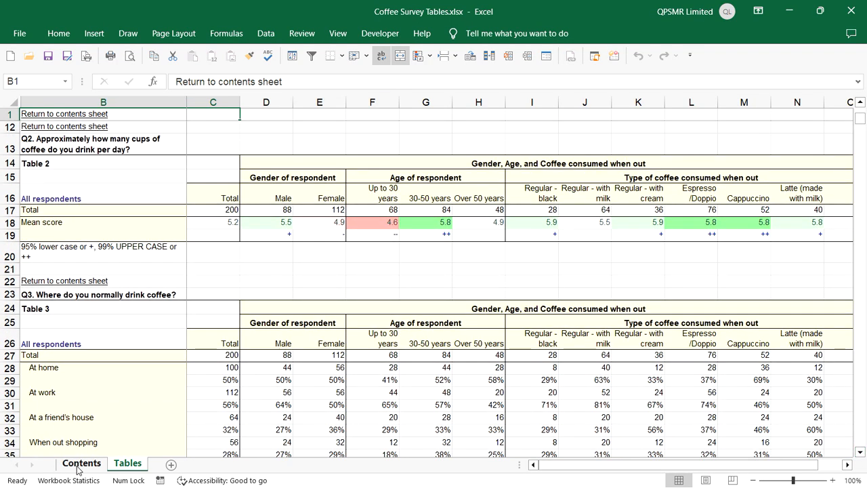
{"action": "left_click", "coordinate": [80, 280]}
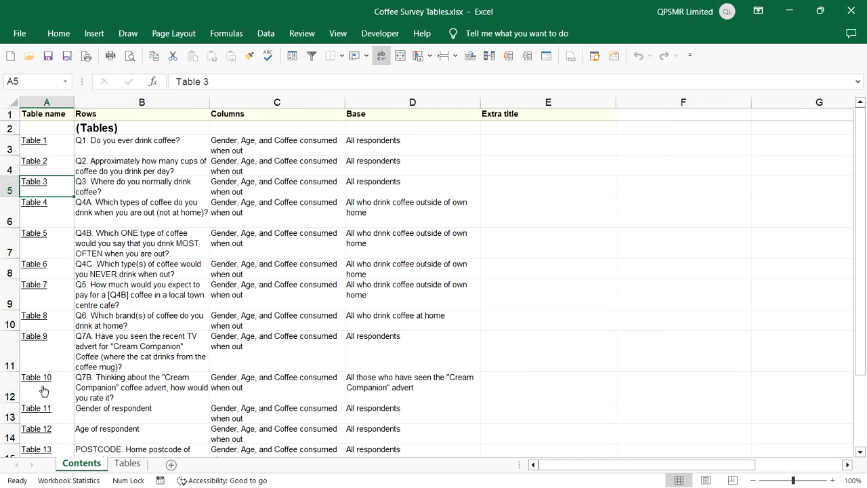
{"action": "left_click", "coordinate": [44, 434]}
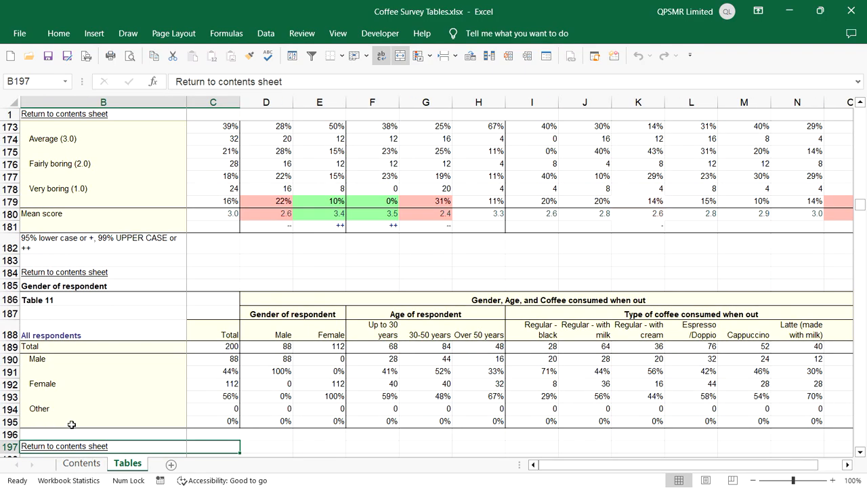
{"action": "left_click", "coordinate": [860, 452]}
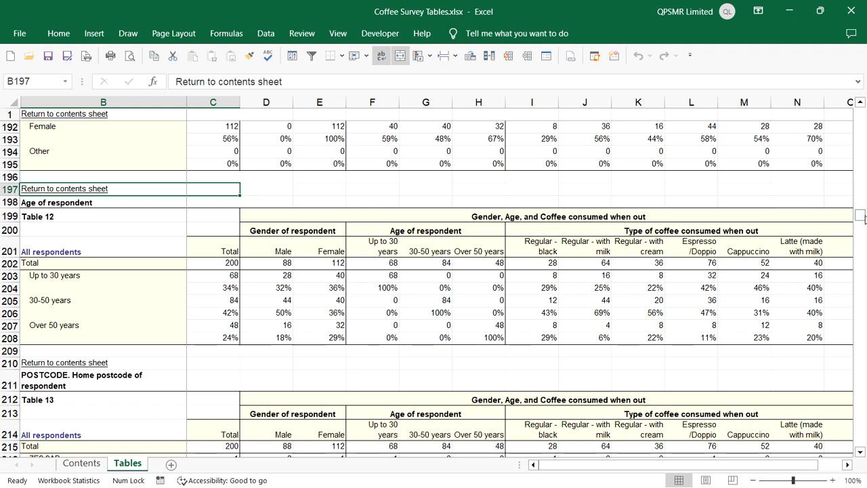
{"action": "left_click_drag", "start_coordinate": [860, 215], "coordinate": [852, 172]}
{"action": "left_click_drag", "start_coordinate": [852, 167], "coordinate": [826, 118]}
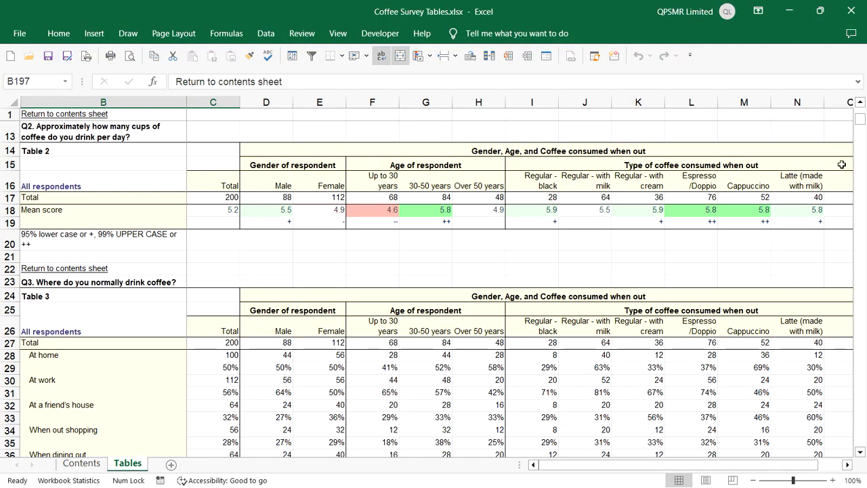